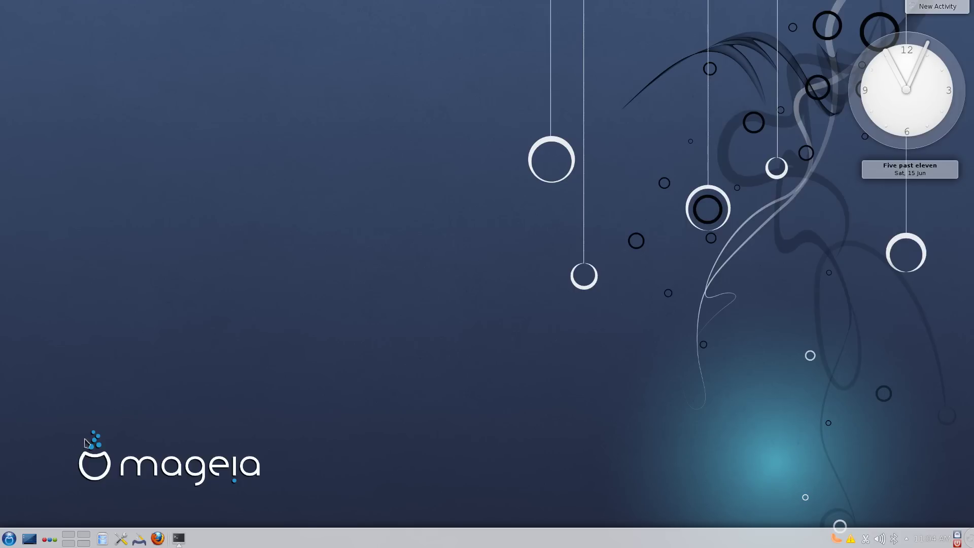
Step: Open the file manager on the Home folder and move its window toward the centre
left_click(9, 538)
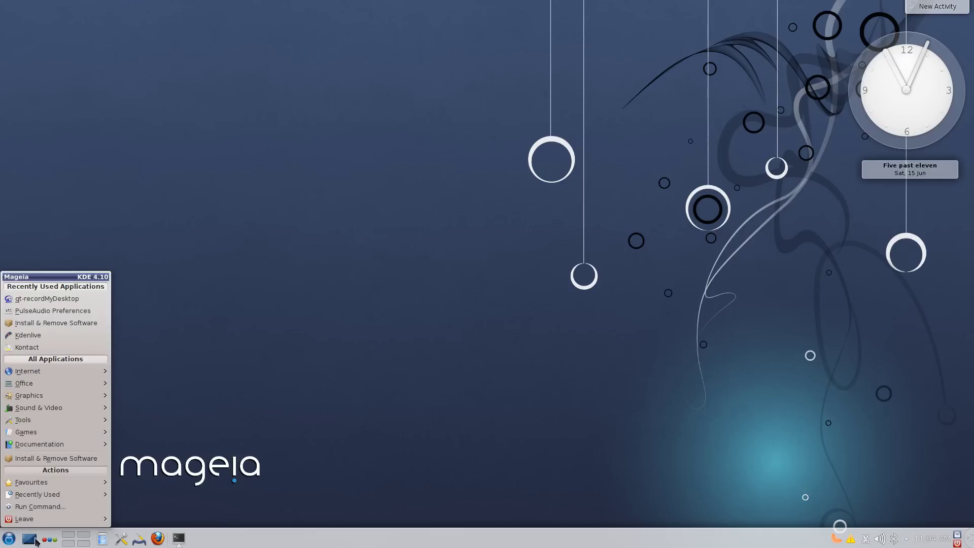
left_click(183, 486)
left_click(101, 539)
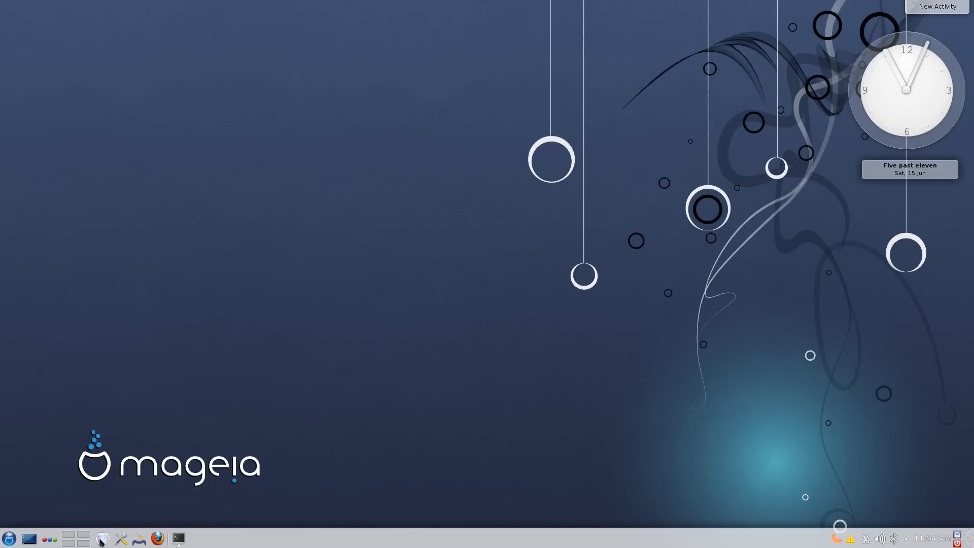
left_click_drag(322, 11, 403, 85)
Step: View the About KDE information from the file manager's menu, then close the file manager
left_click(350, 96)
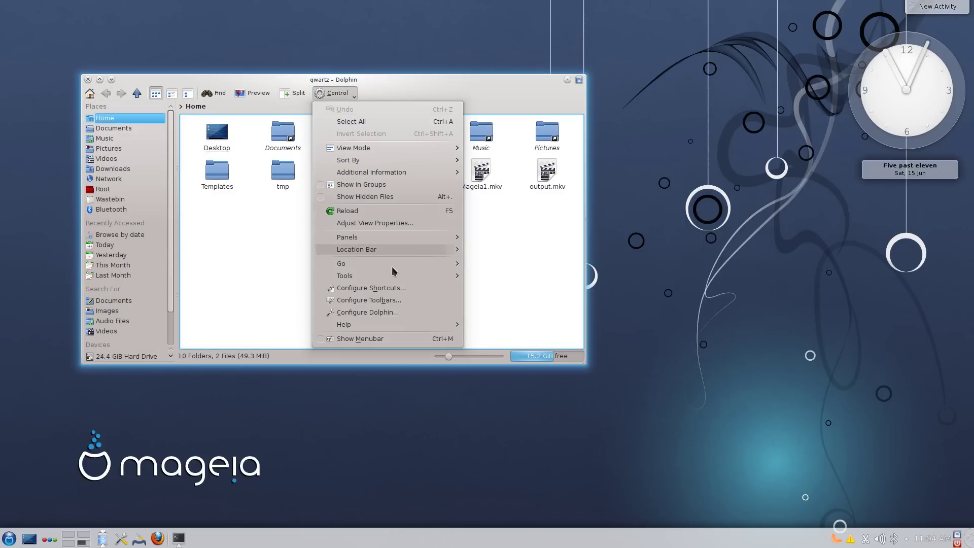
mouse_move(408, 327)
left_click(490, 394)
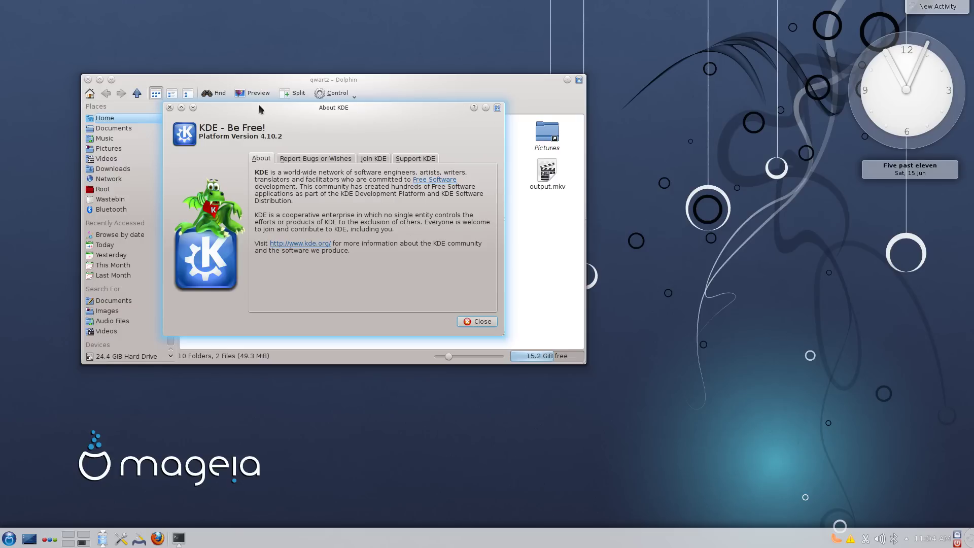
left_click(169, 108)
left_click(88, 80)
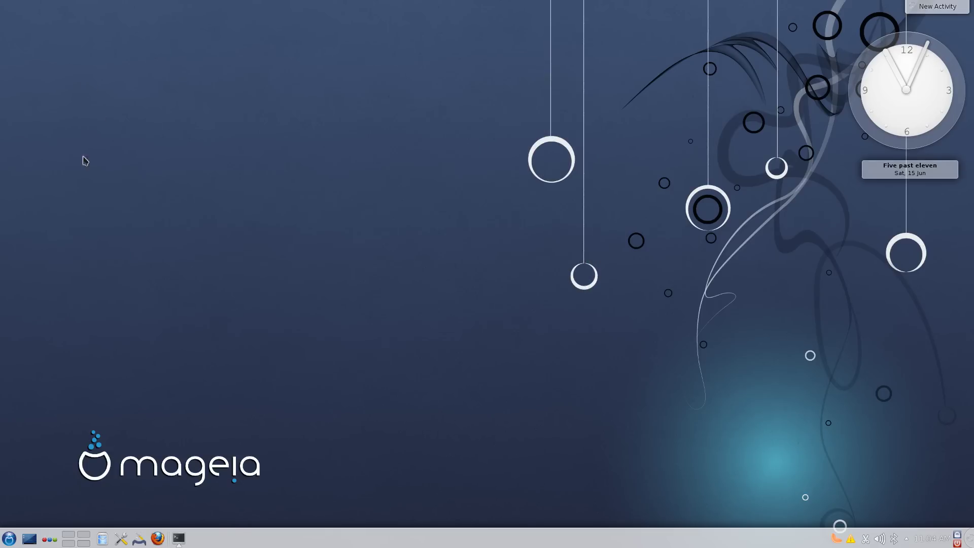
Step: Open the application launcher and browse the Office, Internet, Tools and Games submenus
left_click(9, 538)
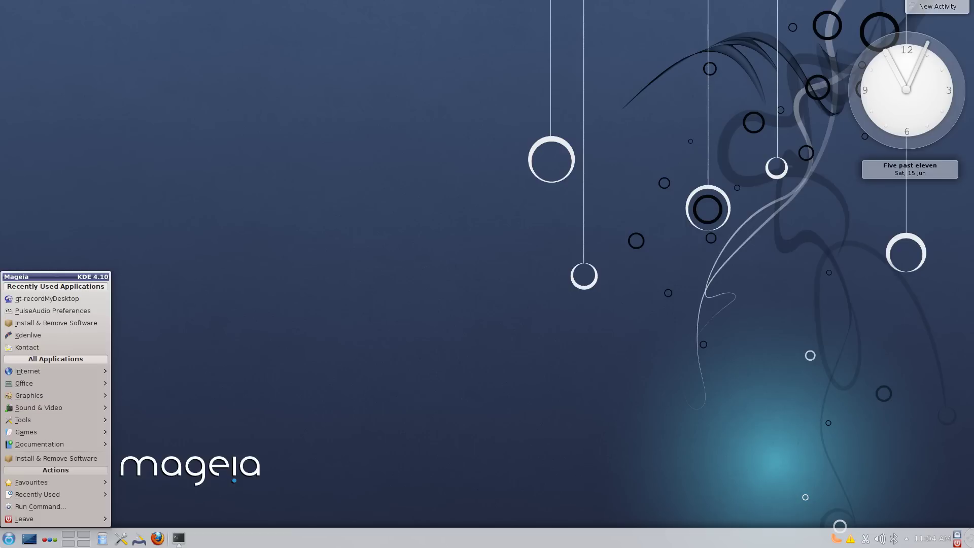
left_click(10, 538)
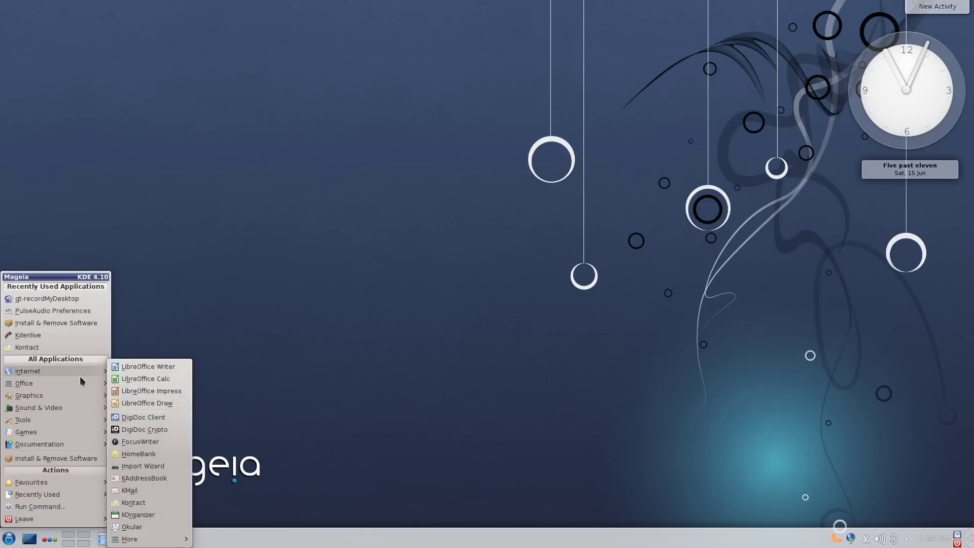
mouse_move(78, 378)
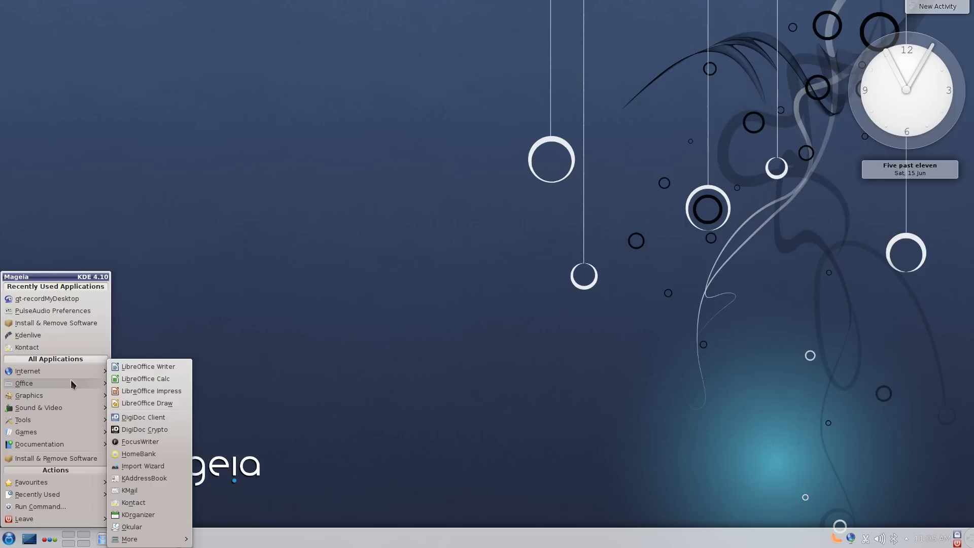
mouse_move(64, 419)
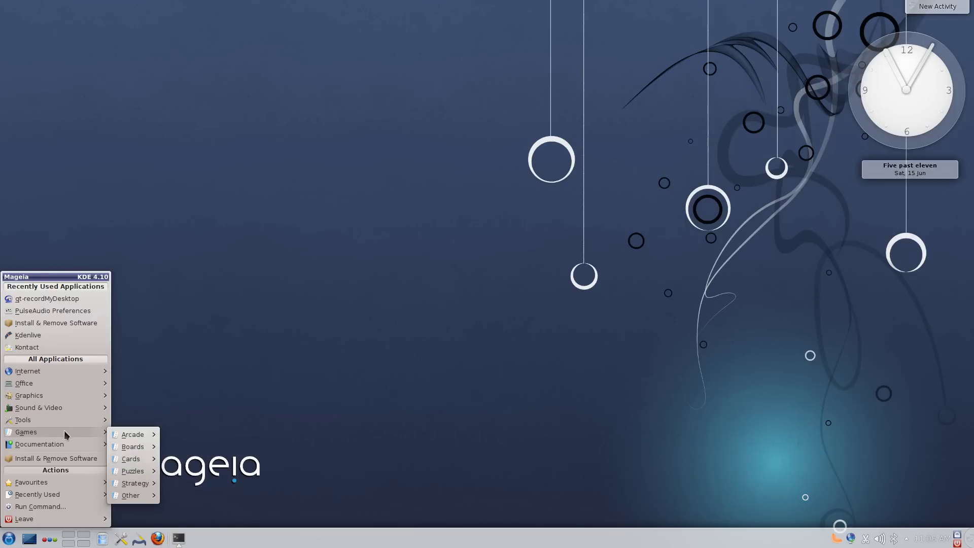
Step: Launch Mageia Control Center with the root password and view the Hardware and Network & Internet tools
left_click(119, 483)
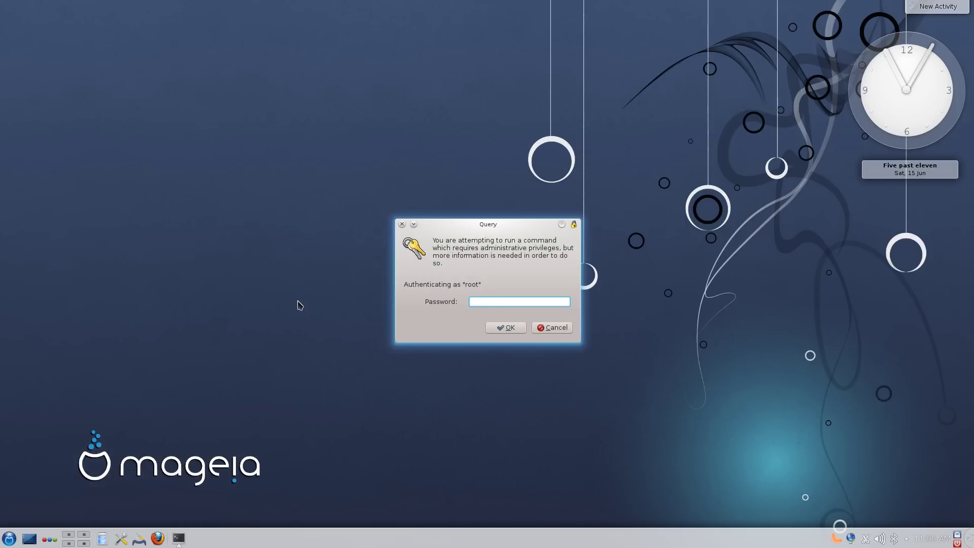
type("********")
key("Return")
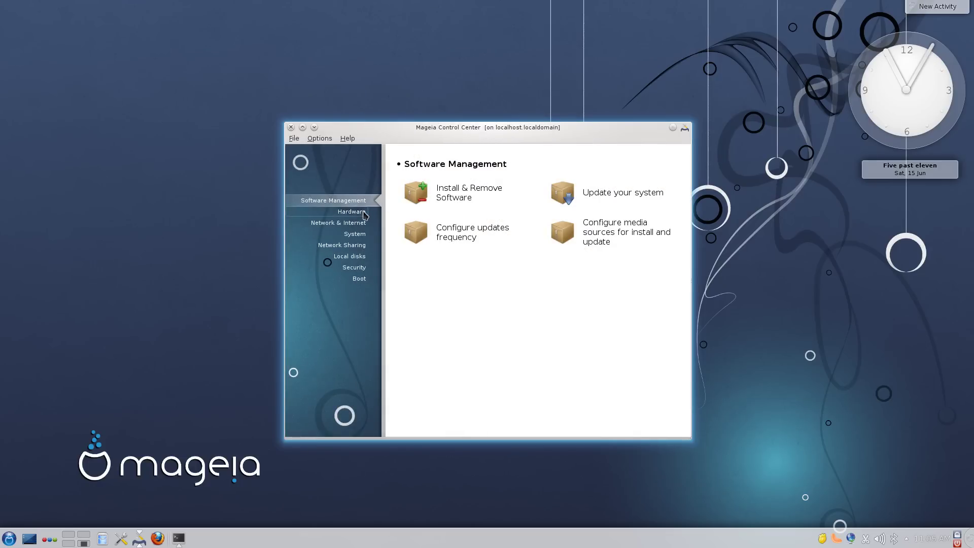
left_click(363, 213)
left_click(362, 224)
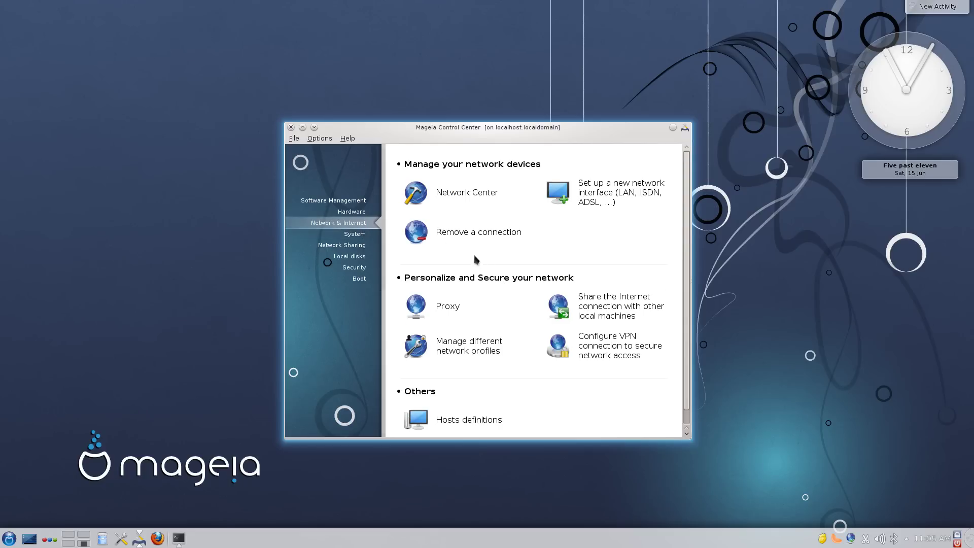
Step: Browse the System, Network Sharing, Local disks, Security and Boot sections, returning to Network & Internet
left_click(341, 235)
left_click(345, 246)
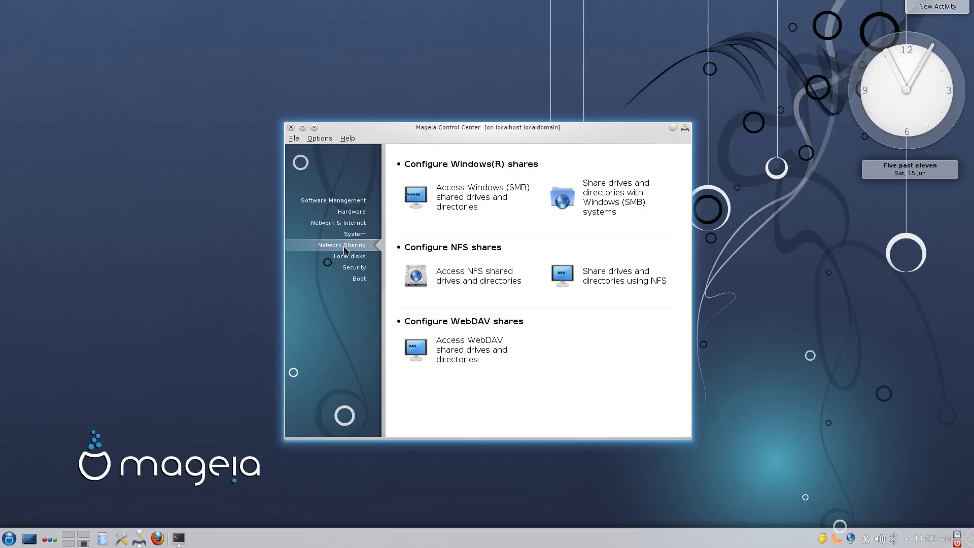
left_click(349, 258)
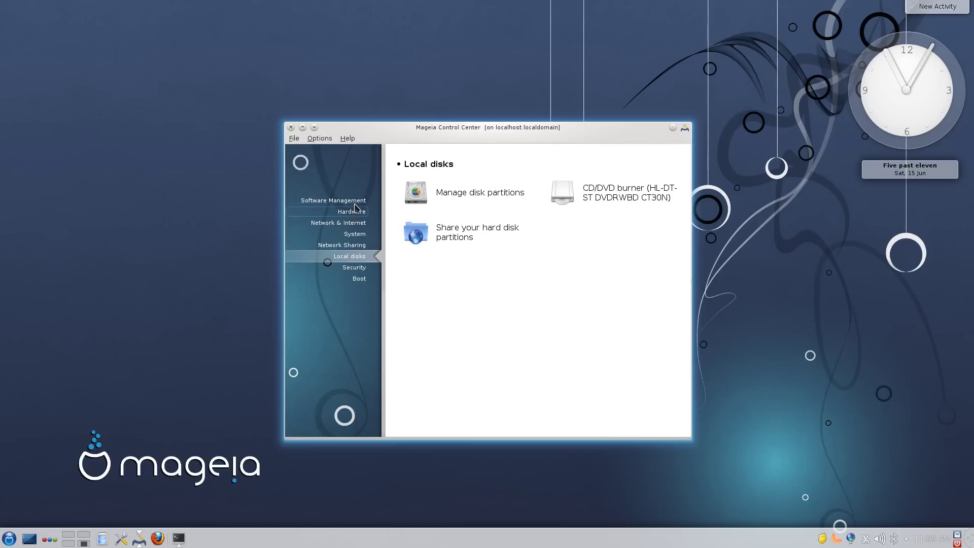
left_click(364, 268)
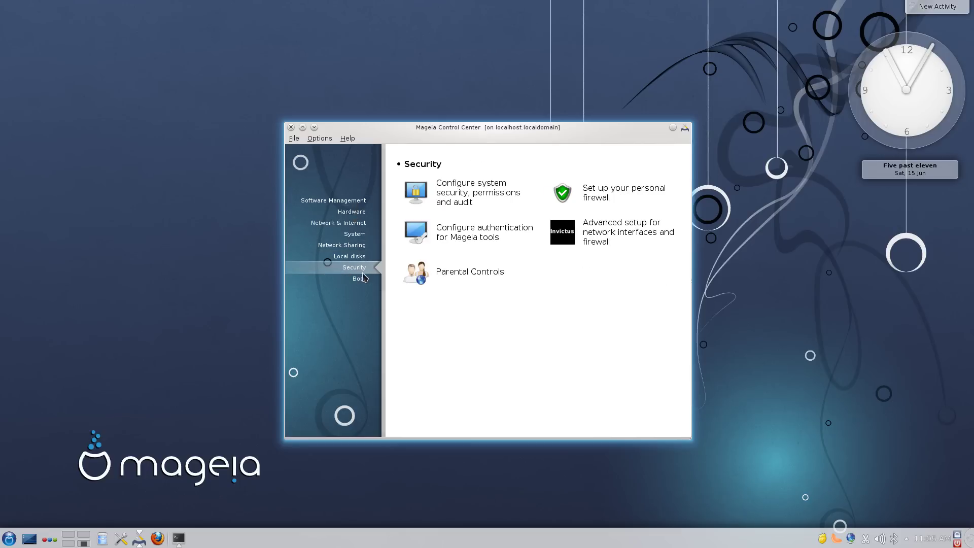
left_click(363, 279)
left_click(364, 258)
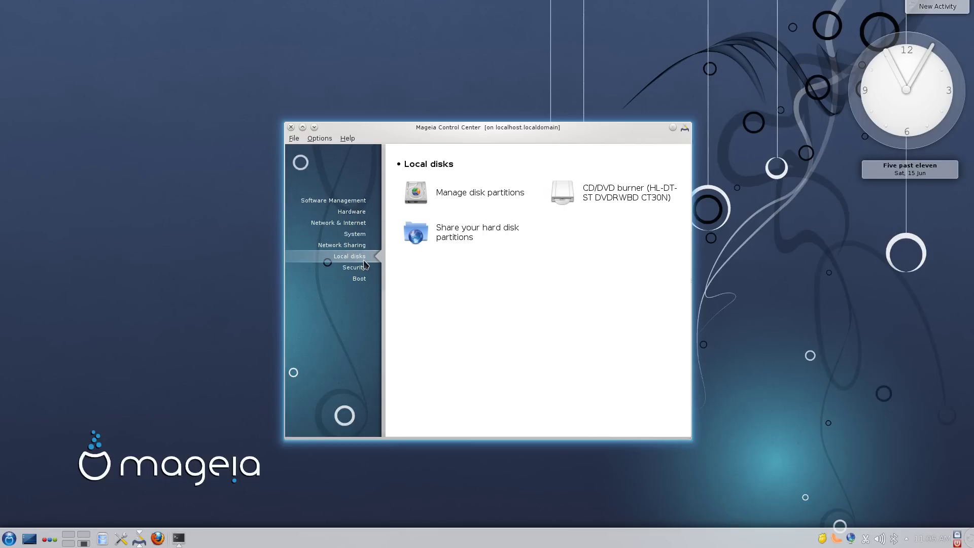
left_click(361, 245)
left_click(360, 238)
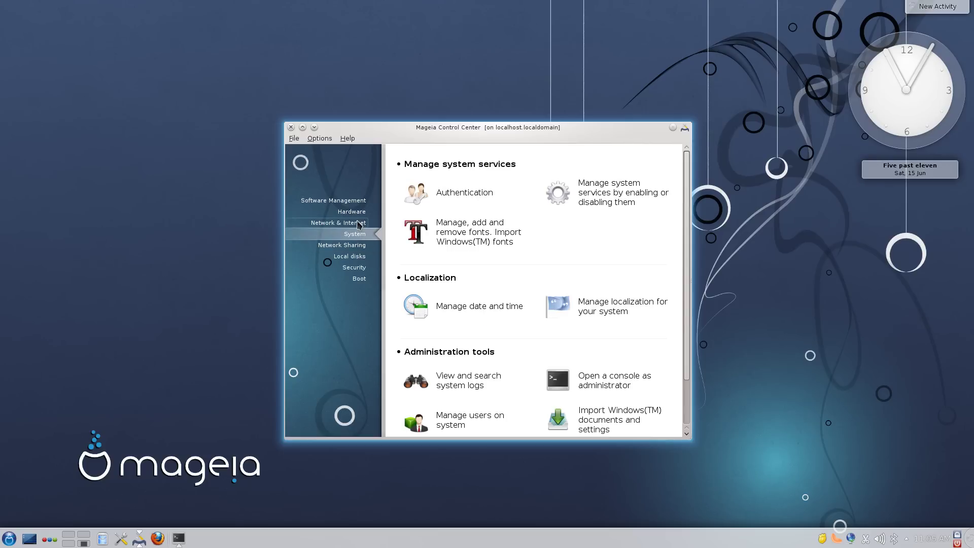
left_click(360, 223)
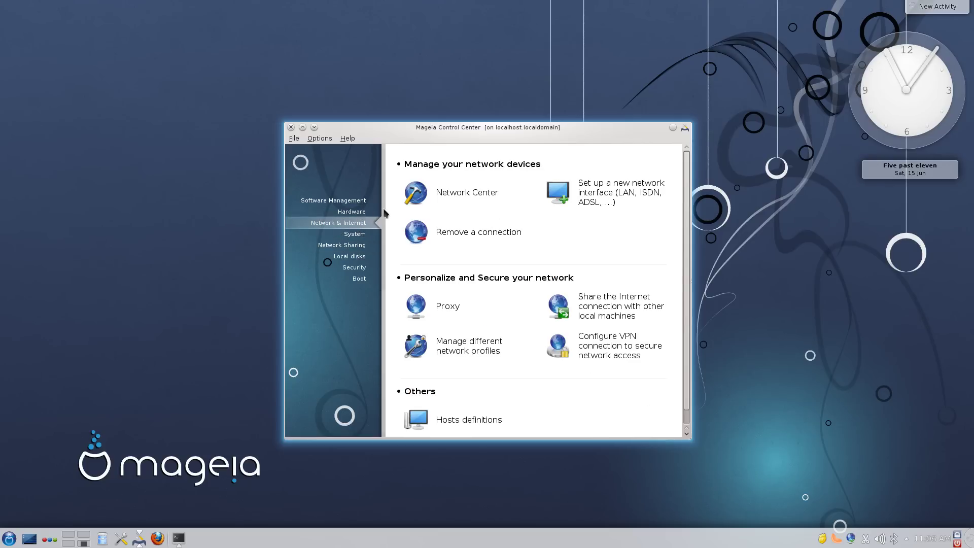
scroll(507, 264, "down", 1)
scroll(558, 288, "up", 1)
left_click_drag(341, 131, 342, 133)
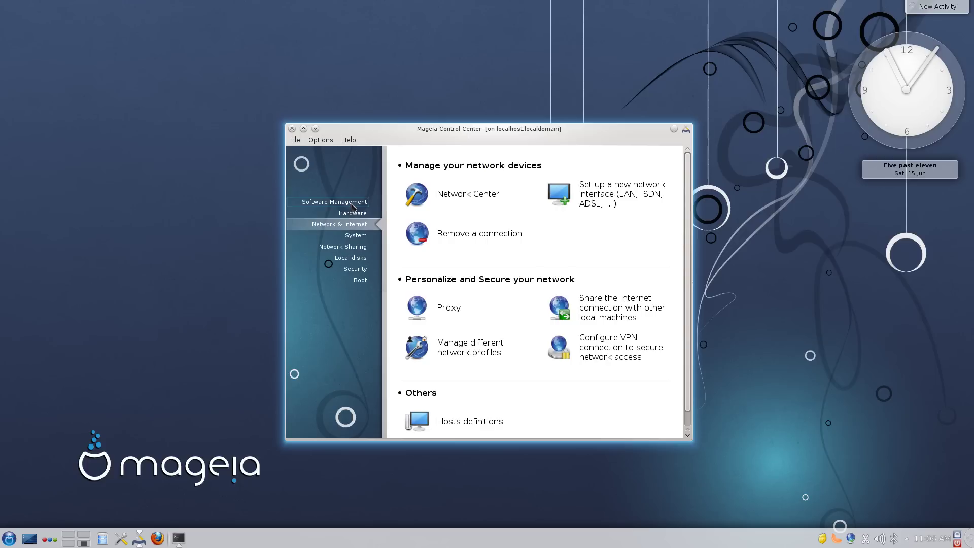
Step: Open KDE System Settings, then launch Install & Remove Software from Control Center's Software Management
left_click(121, 540)
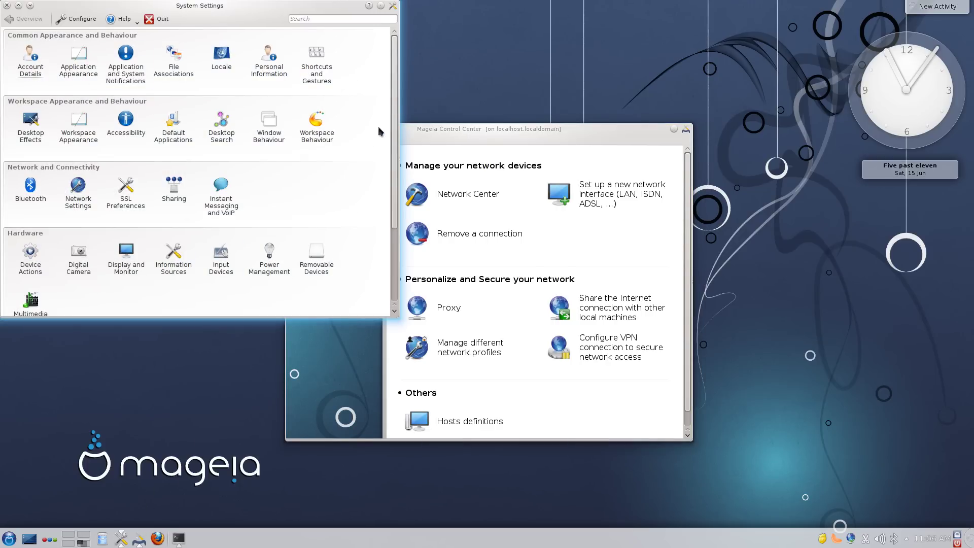
left_click(416, 136)
left_click(471, 189)
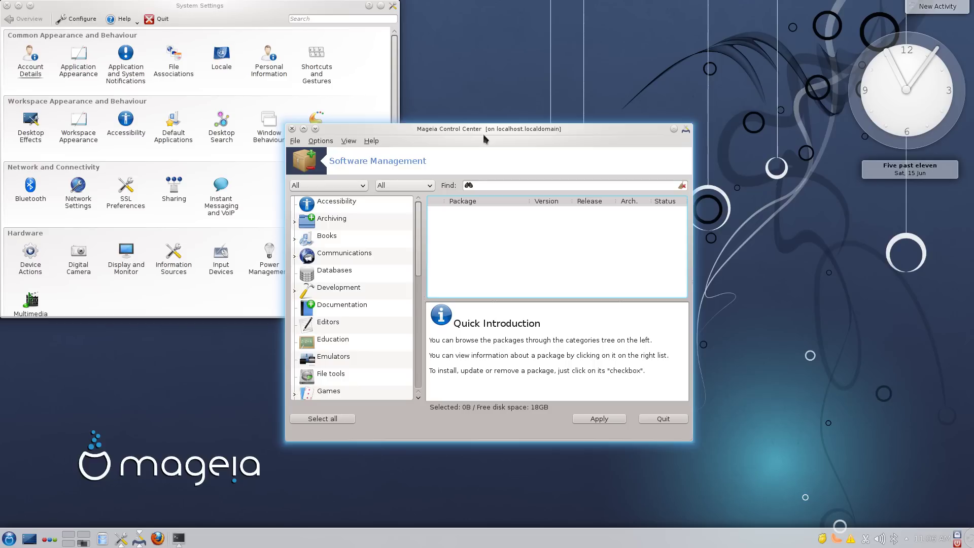
Step: Search for the clementine package and read through its description
left_click_drag(484, 138, 487, 133)
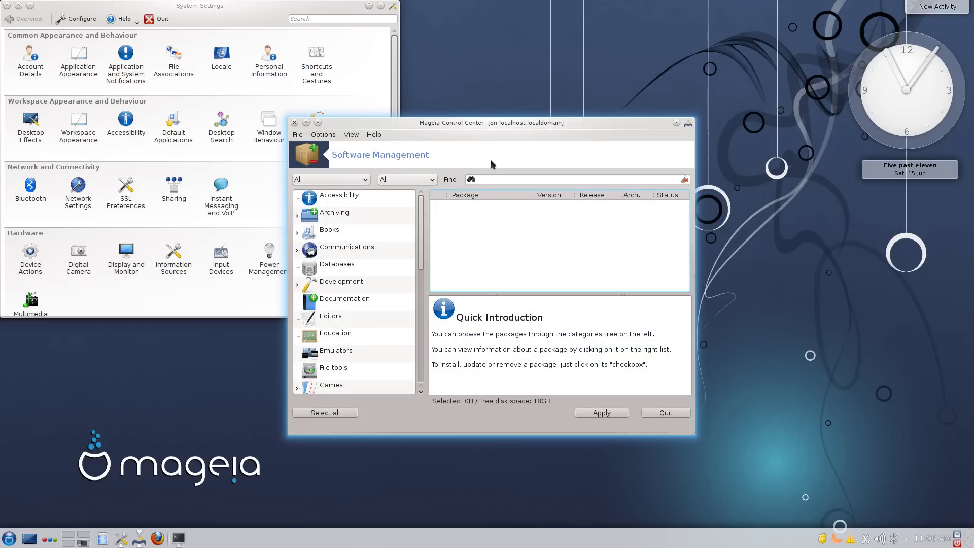
left_click(487, 178)
type("c")
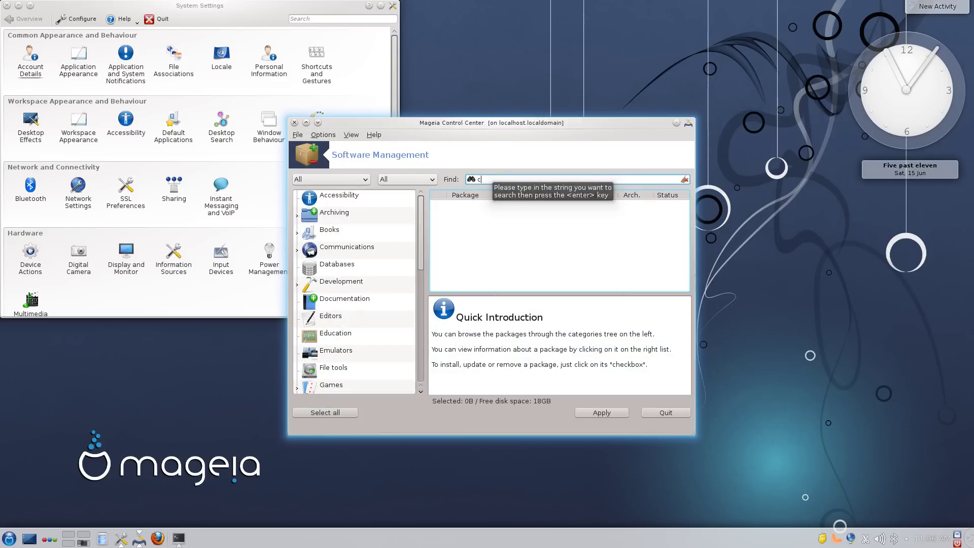
type("lementine")
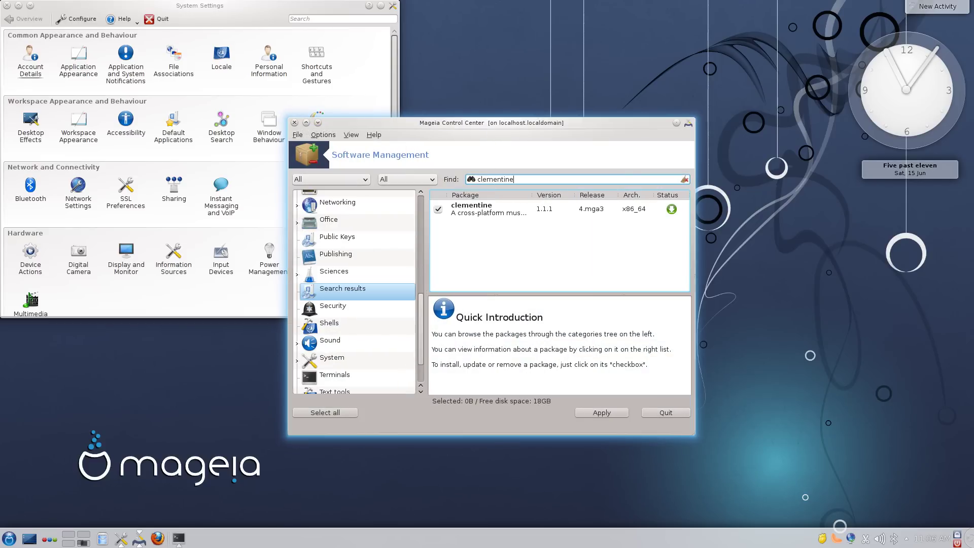
left_click(525, 209)
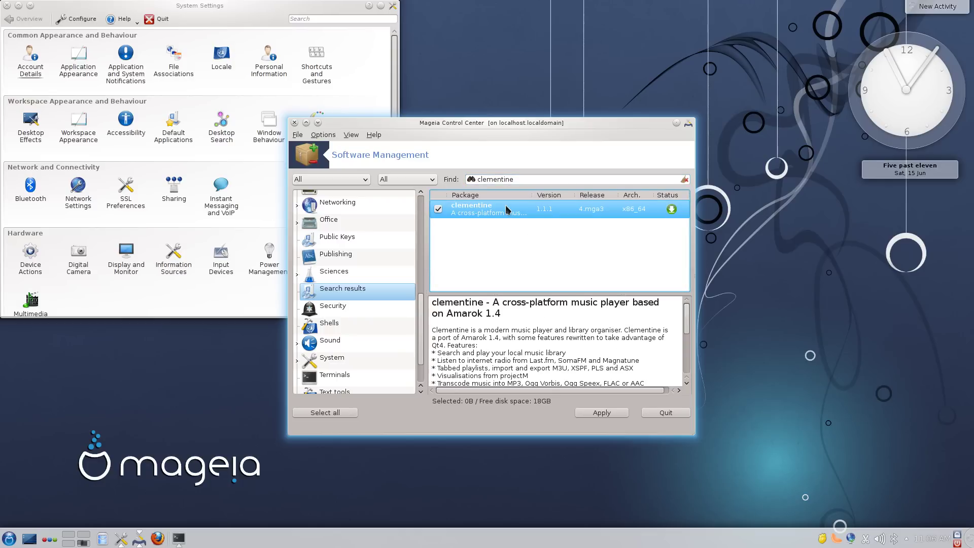
scroll(568, 352, "down", 4)
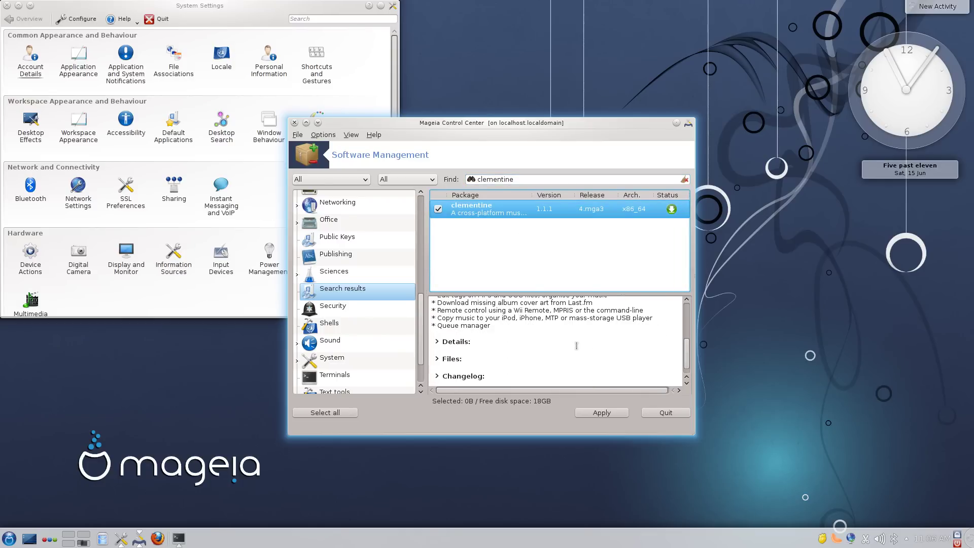
scroll(576, 346, "up", 5)
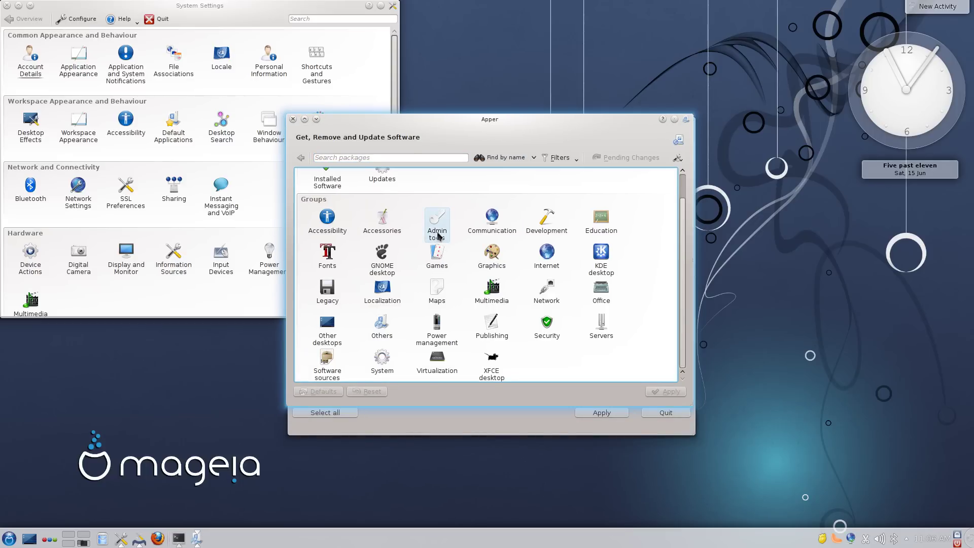
Step: Narrow the Apper window, then hide all windows and open the launcher's Office applications
scroll(437, 231, "up", 1)
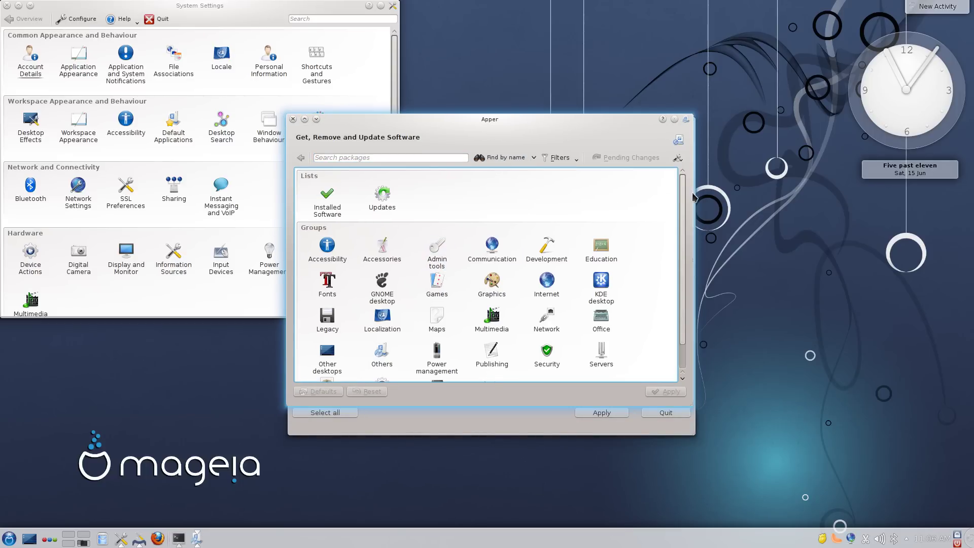
mouse_move(696, 192)
left_mouse_down()
mouse_move(664, 191)
mouse_move(683, 193)
left_mouse_up()
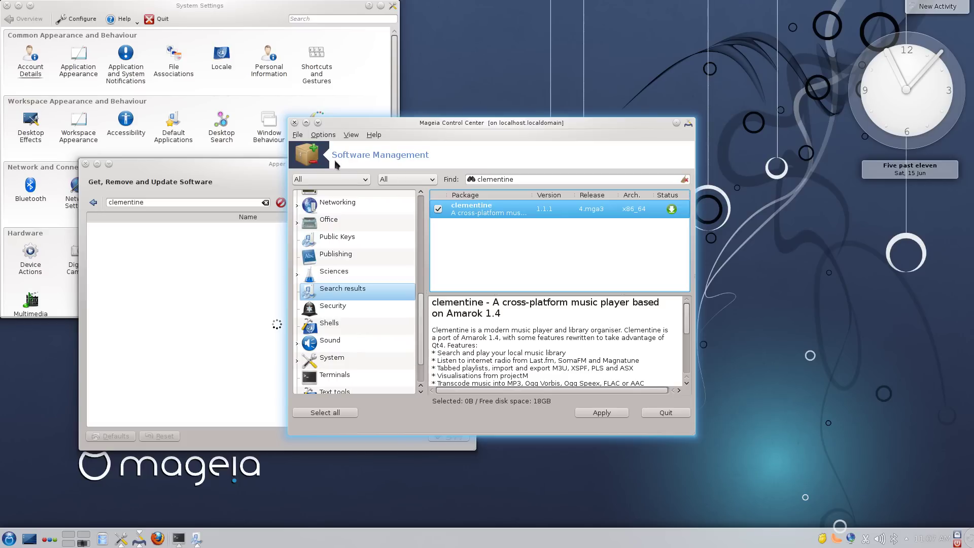
left_click(29, 539)
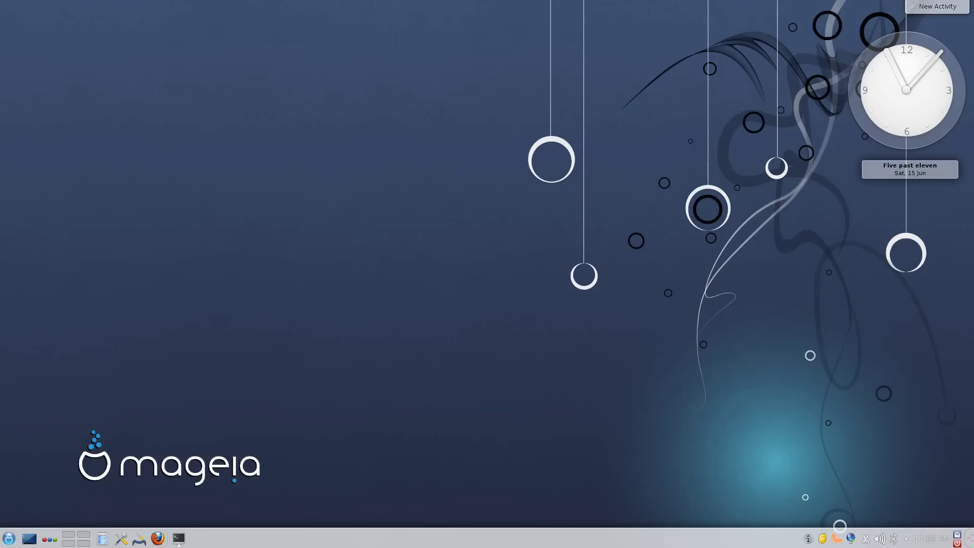
left_click(9, 539)
mouse_move(87, 376)
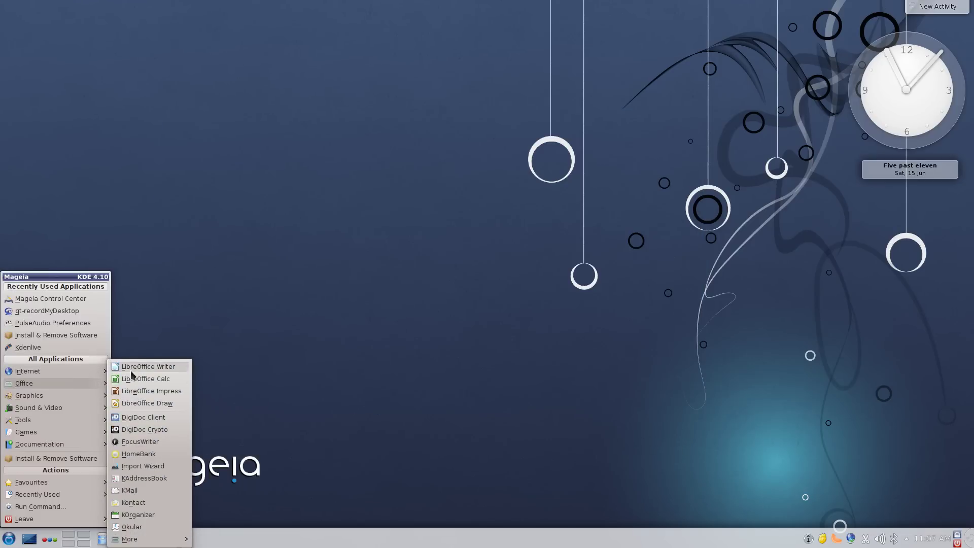
Step: Start LibreOffice Writer from Office and VLC media player from Sound & Video
left_click(127, 374)
left_click(9, 538)
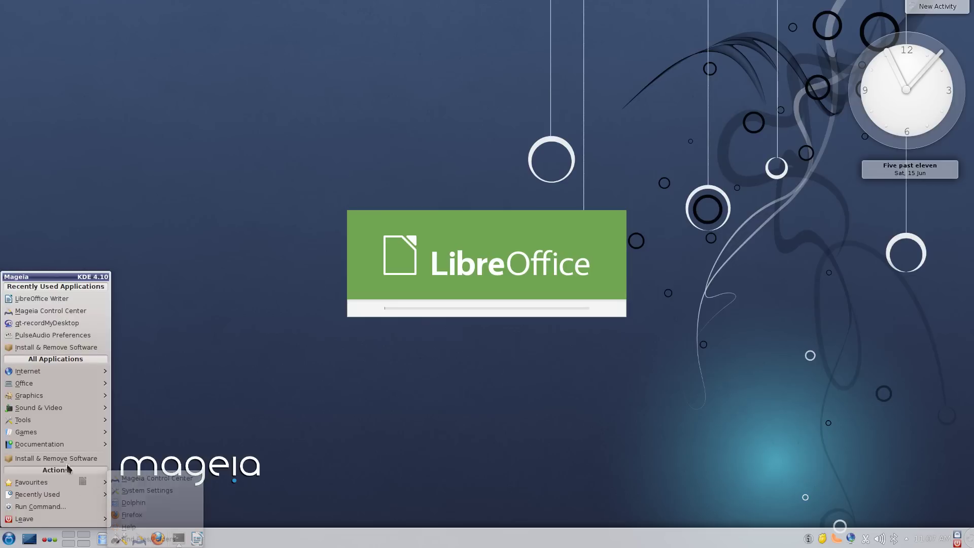
mouse_move(80, 408)
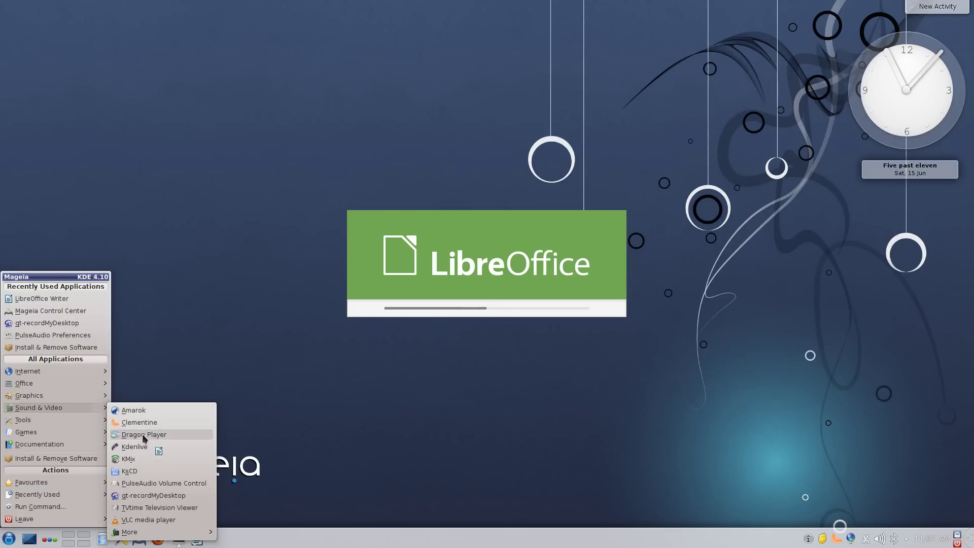
left_click(150, 520)
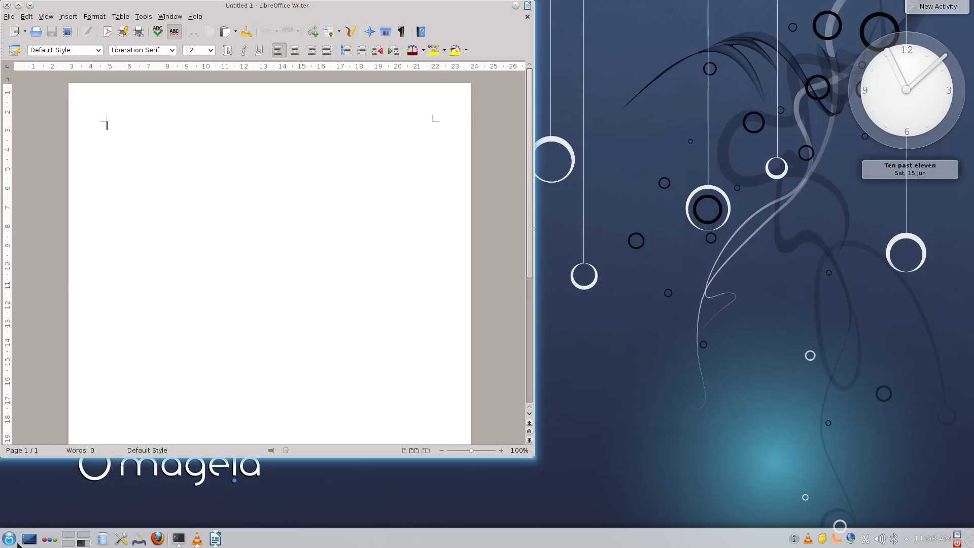
Step: Browse the launcher menu briefly, then drag the Writer window right to reveal VLC
left_click(14, 541)
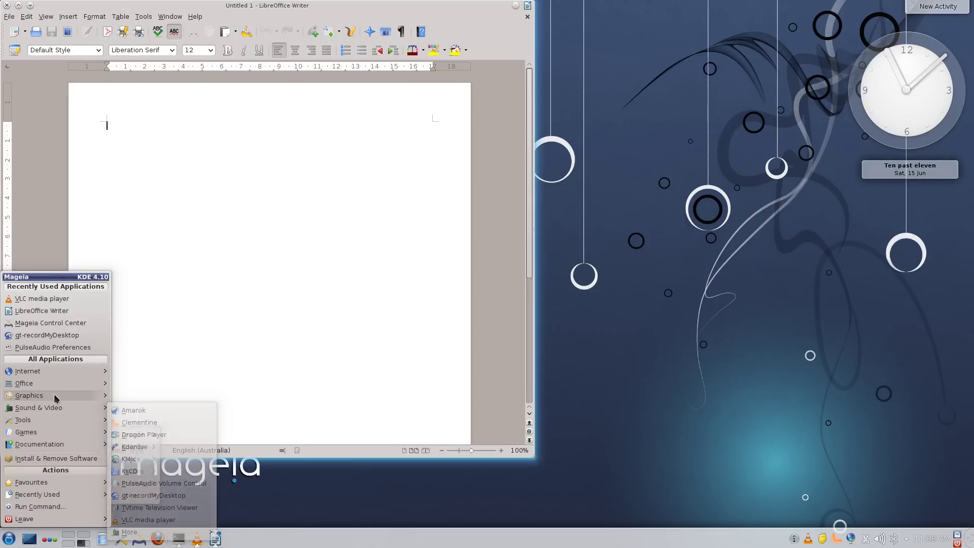
mouse_move(57, 395)
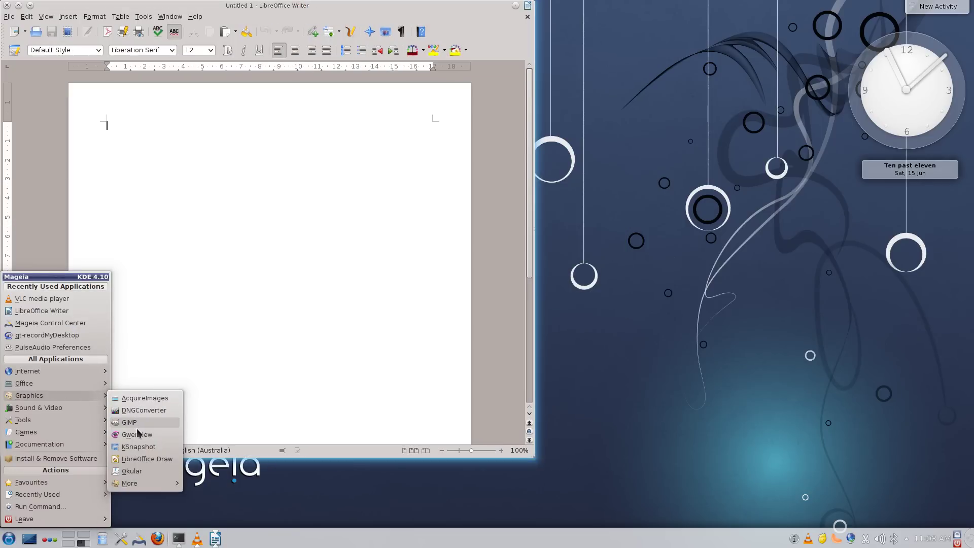
mouse_move(61, 432)
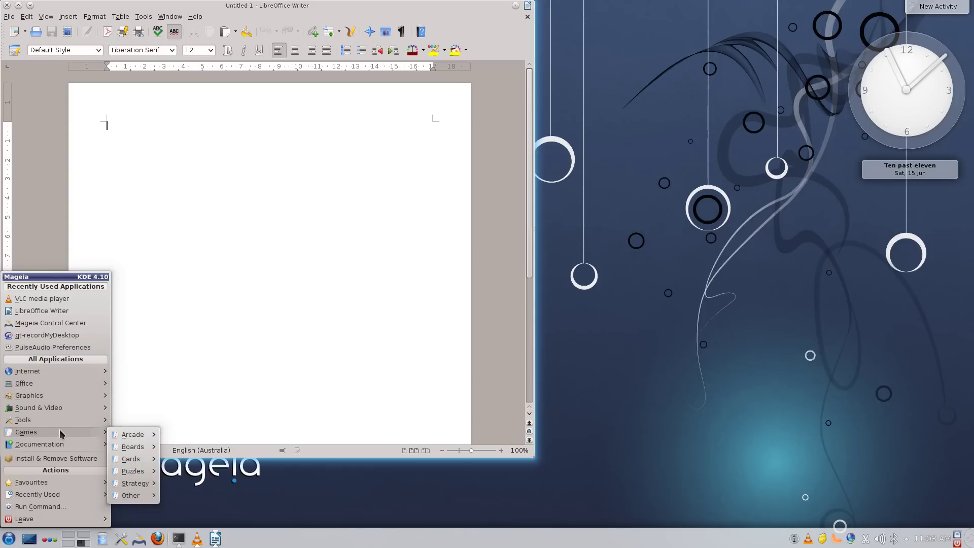
key("Escape")
key("Escape")
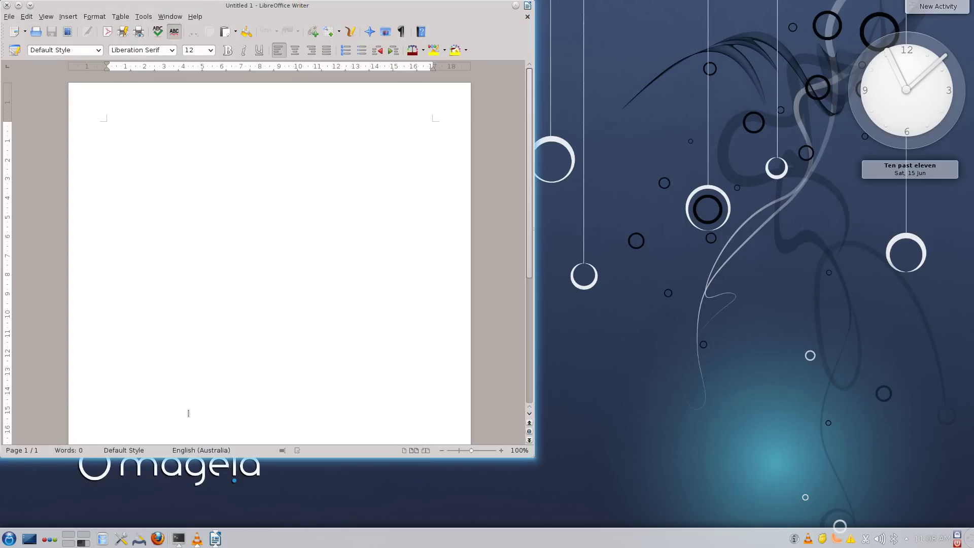
left_click_drag(254, 6, 634, 28)
Step: Drag the empty Writer window further left so it overlaps VLC
left_click(9, 538)
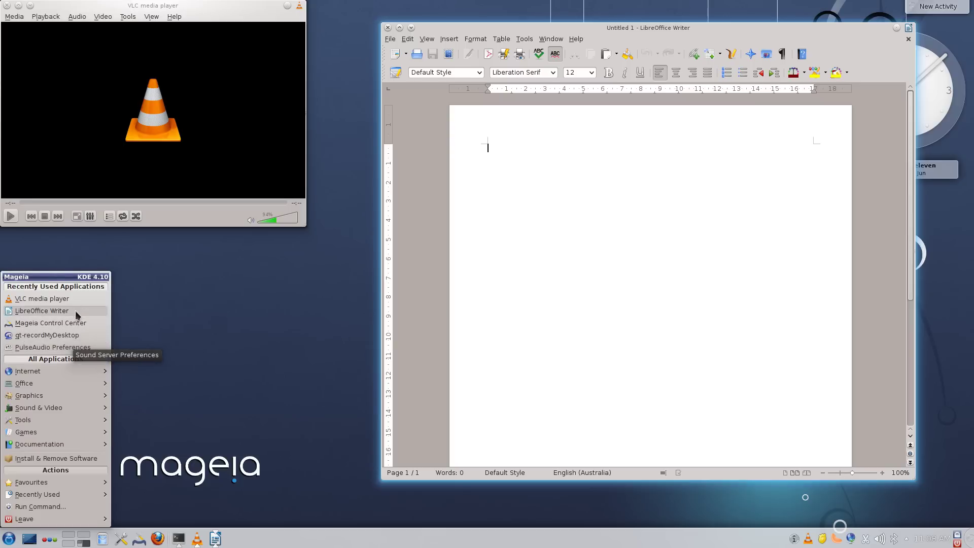
left_click(158, 319)
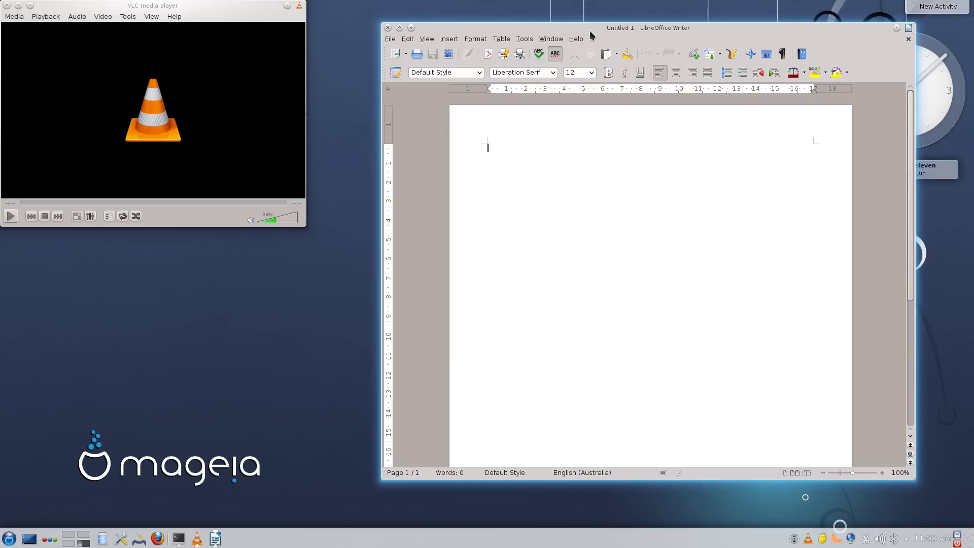
left_click_drag(591, 32, 403, 37)
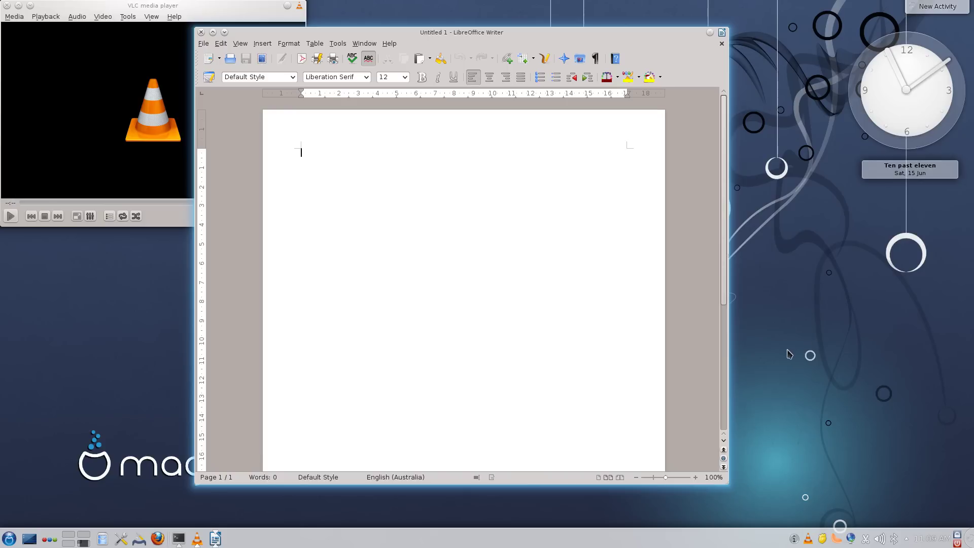
Step: Browse the Sound & Video, Graphics and Tools menus, then close the launcher
left_click(9, 538)
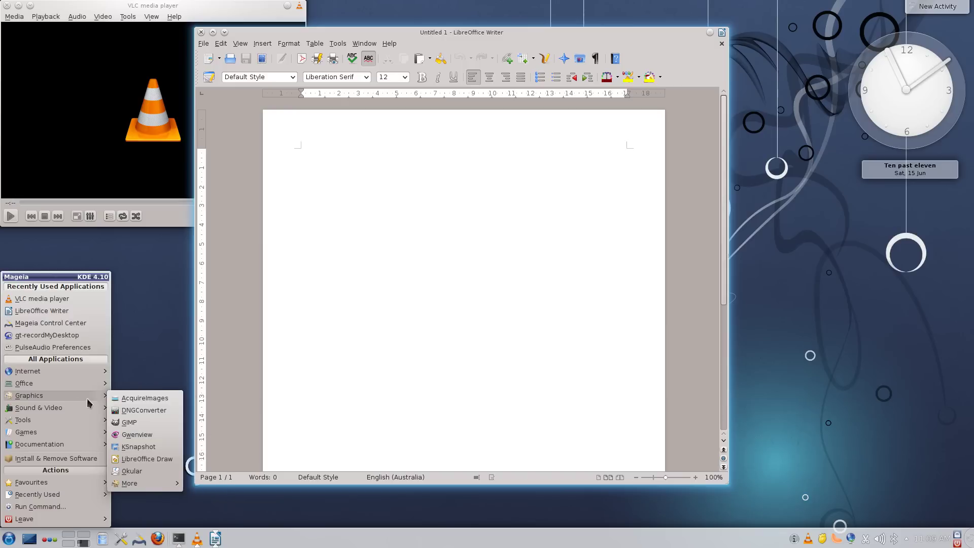
mouse_move(155, 486)
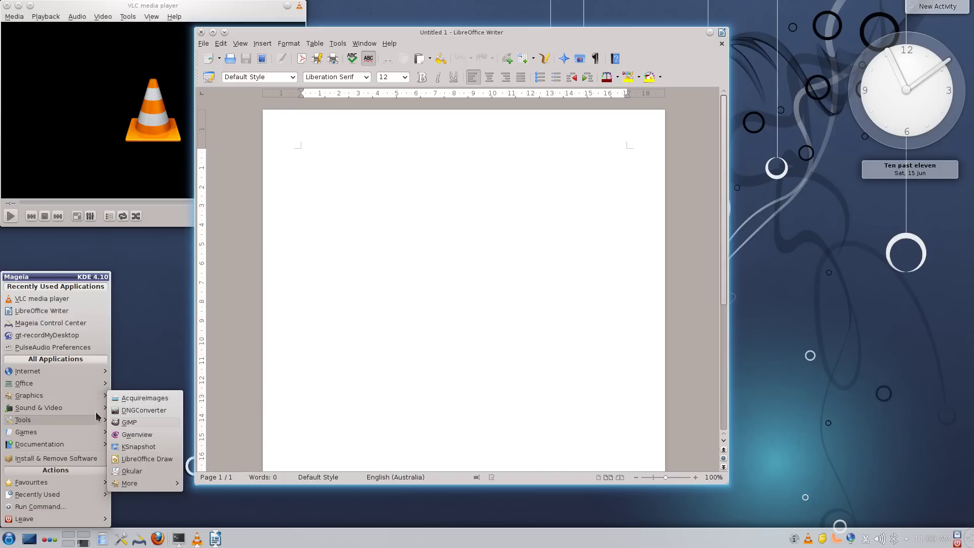
mouse_move(92, 424)
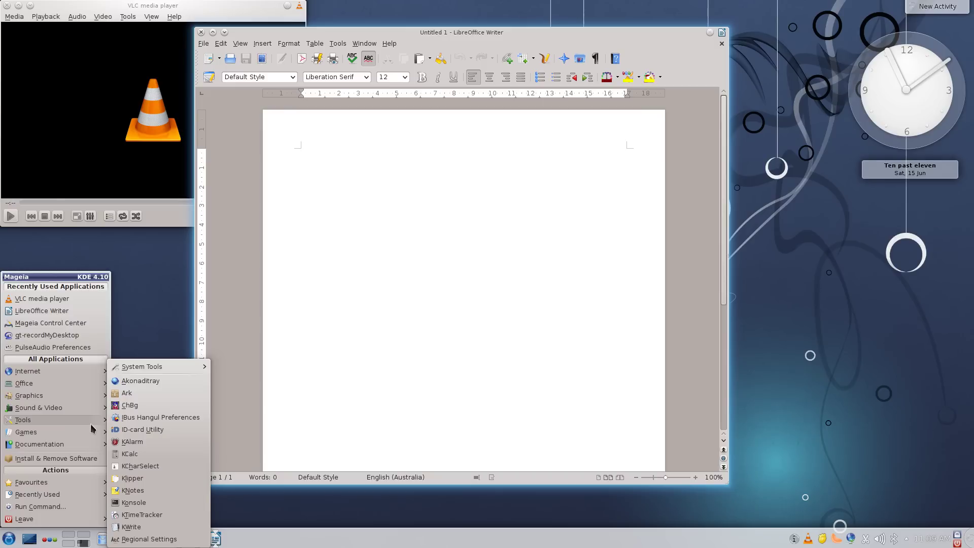
key("Escape")
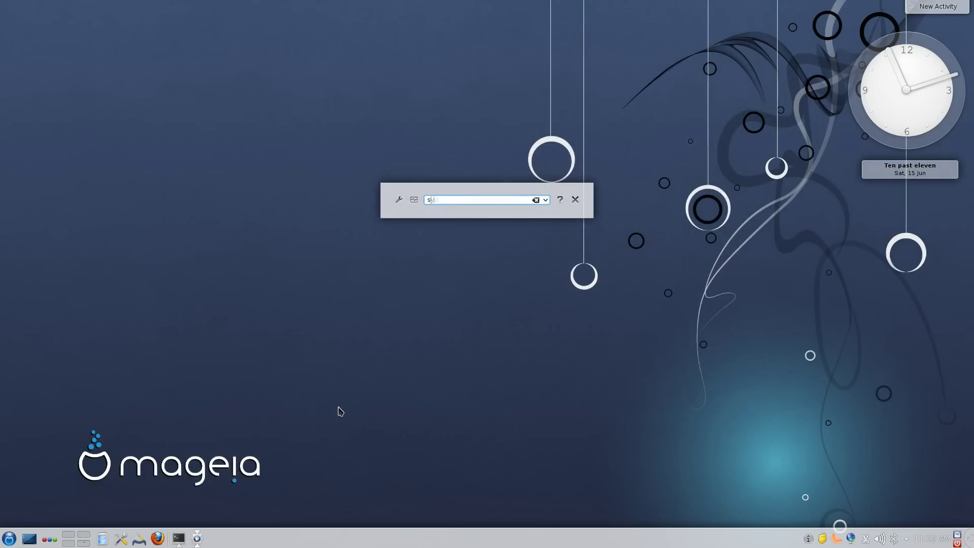
Step: Launch System Monitor by searching 'syste', view the System Load graphs, then close it
type("yster")
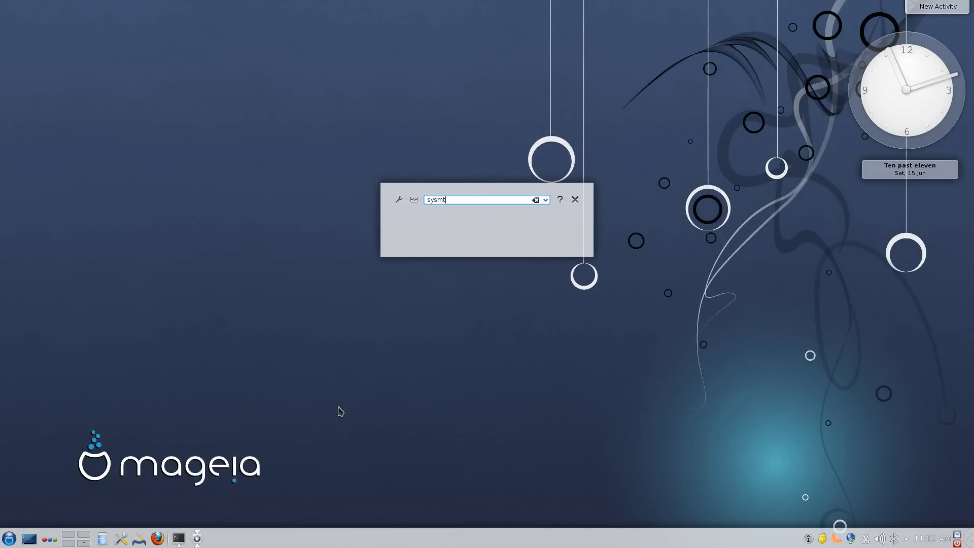
key("BackSpace")
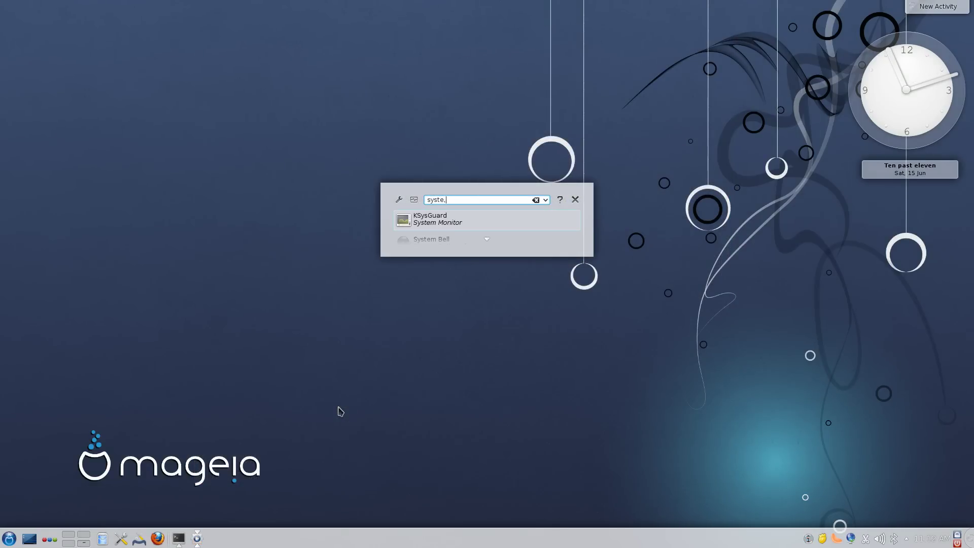
type(",")
key("Return")
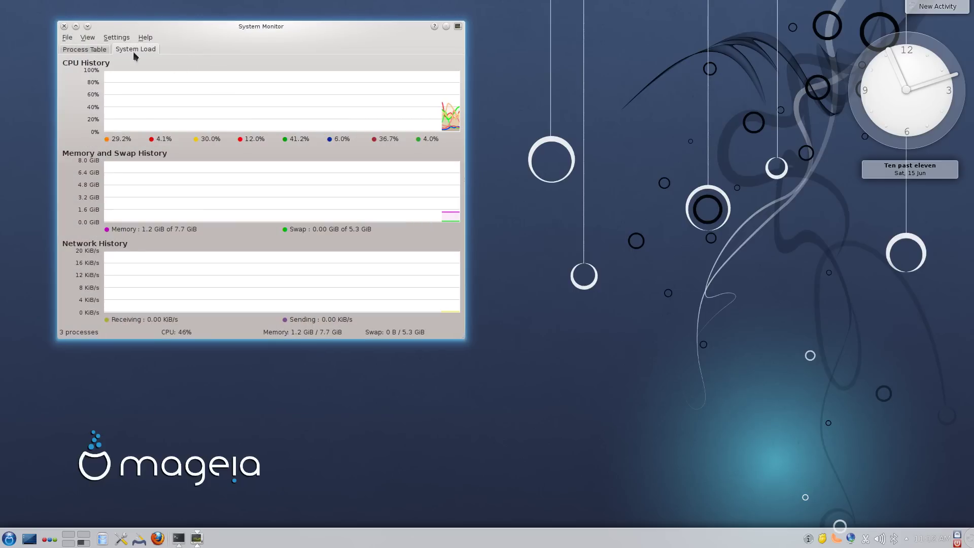
left_click(64, 27)
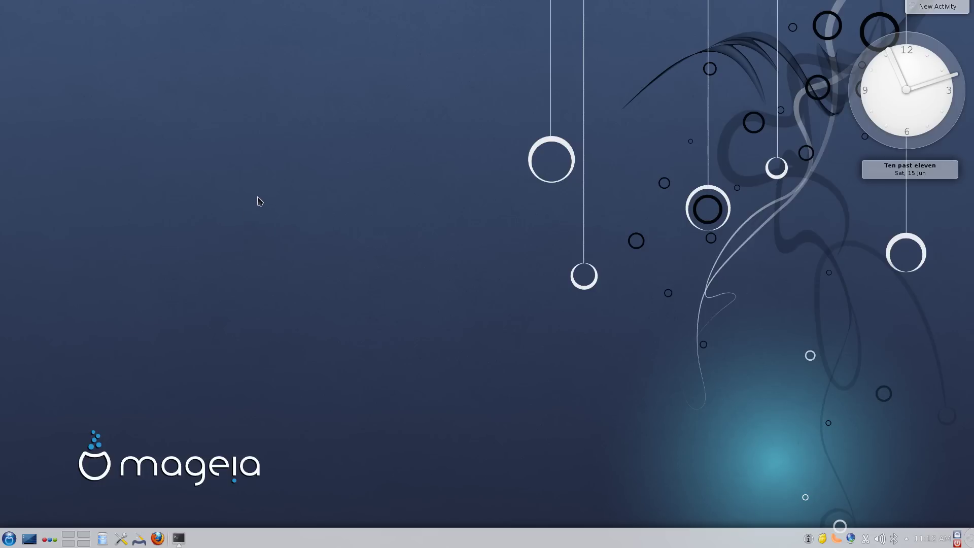
Step: After briefly opening the launcher, drag the clock widget about 20 pixels up and left
left_click(12, 538)
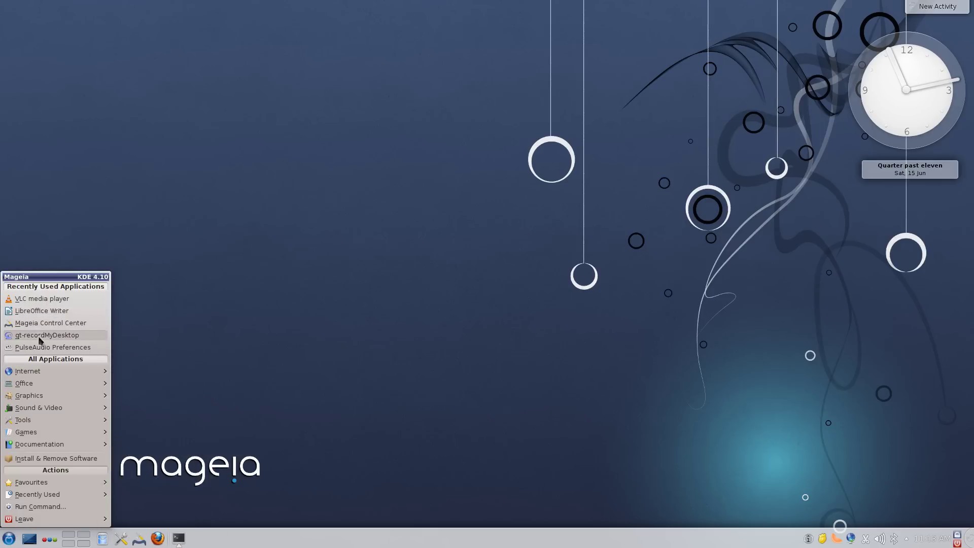
mouse_move(30, 375)
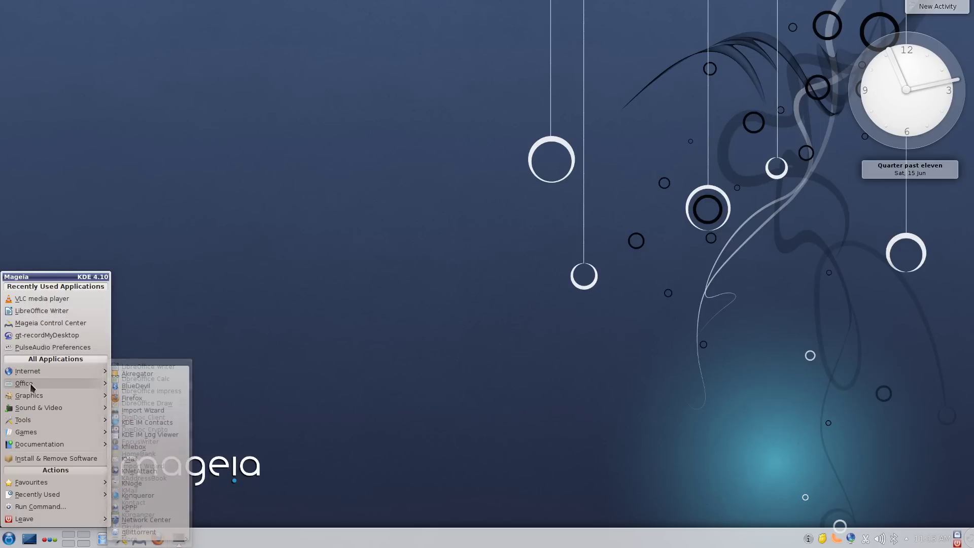
left_click(424, 256)
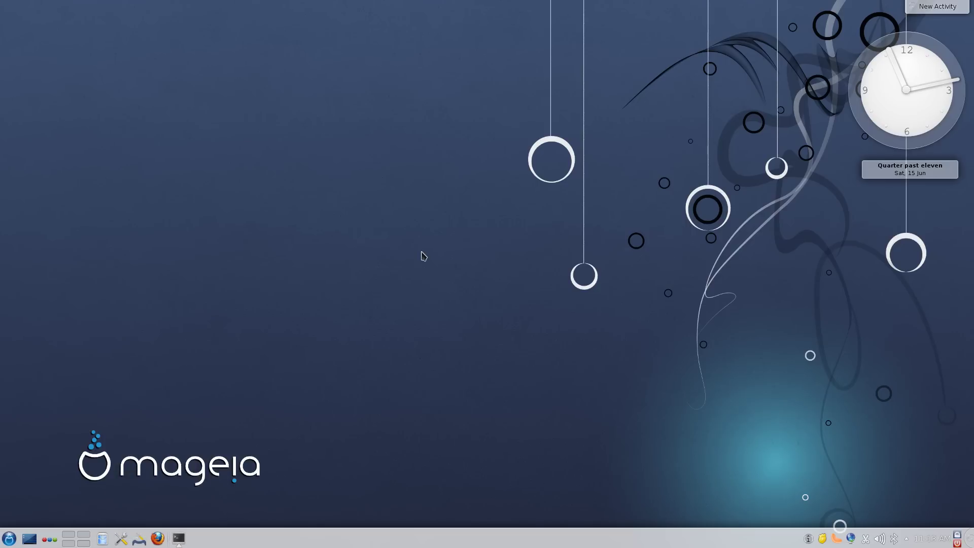
mouse_move(862, 103)
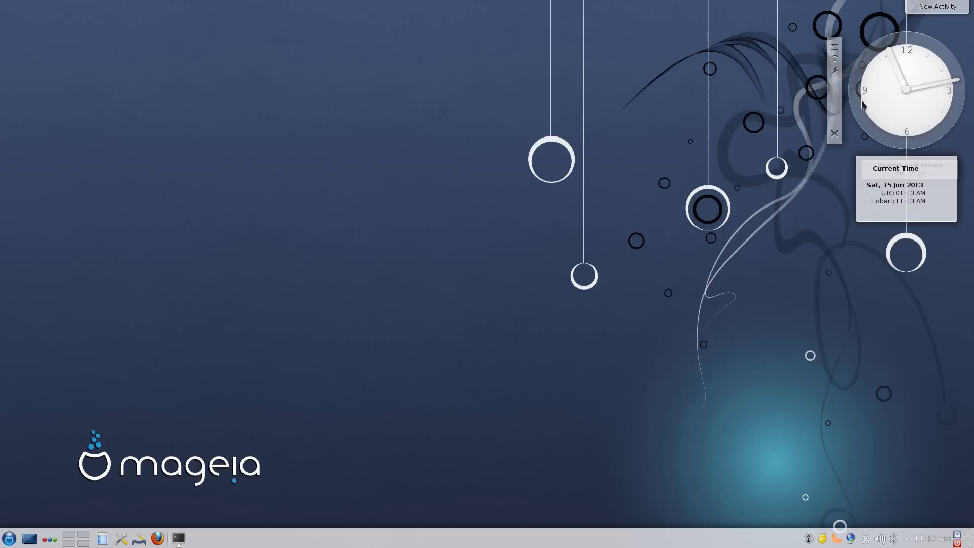
left_click_drag(842, 105, 832, 98)
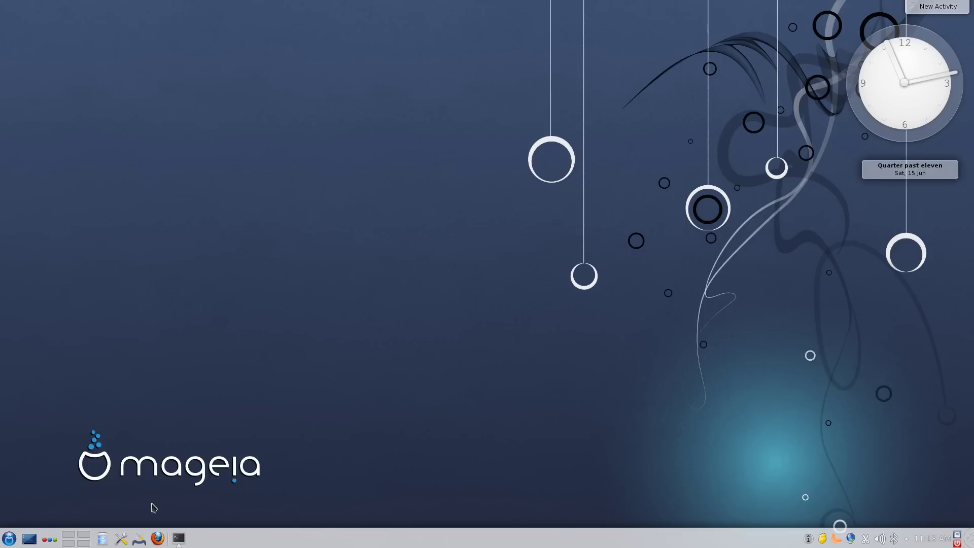
mouse_move(178, 538)
left_click(9, 539)
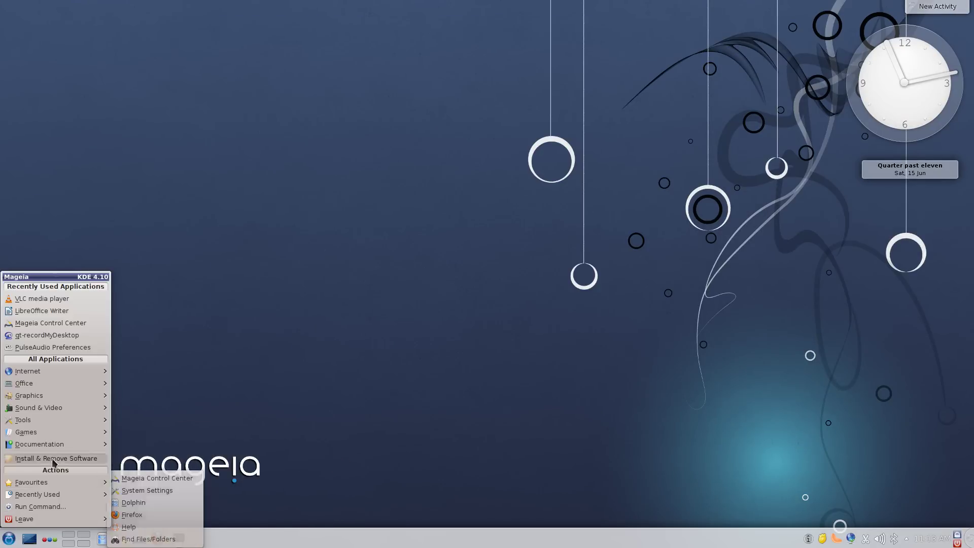
mouse_move(58, 442)
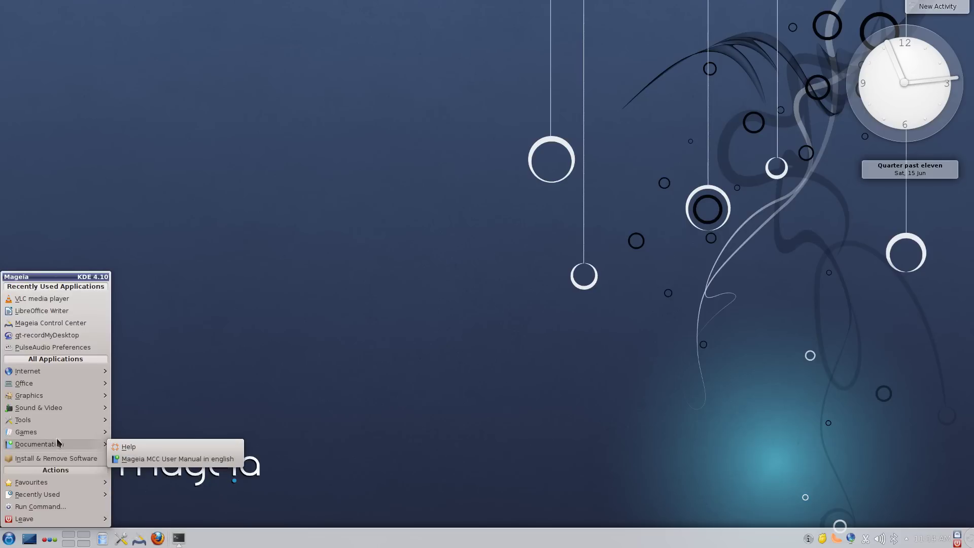
mouse_move(59, 416)
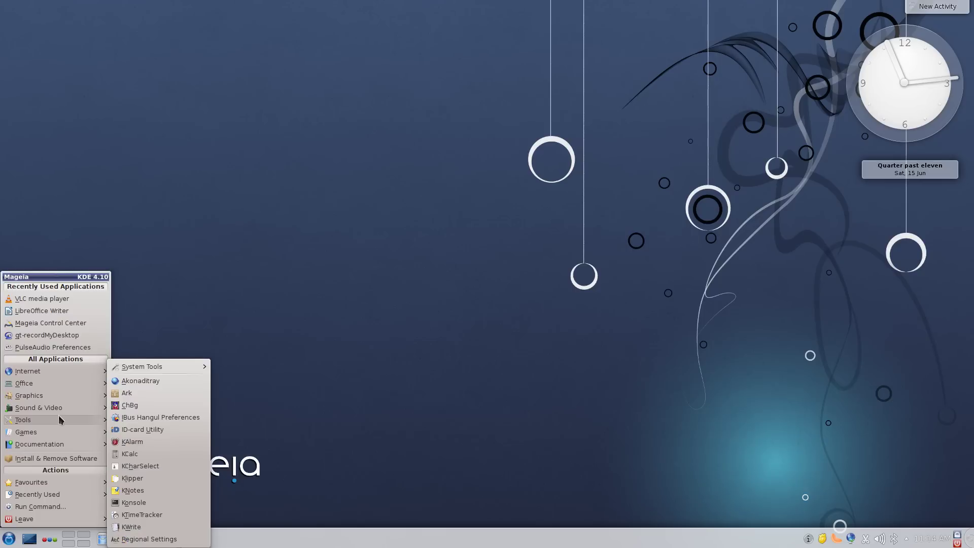
mouse_move(70, 396)
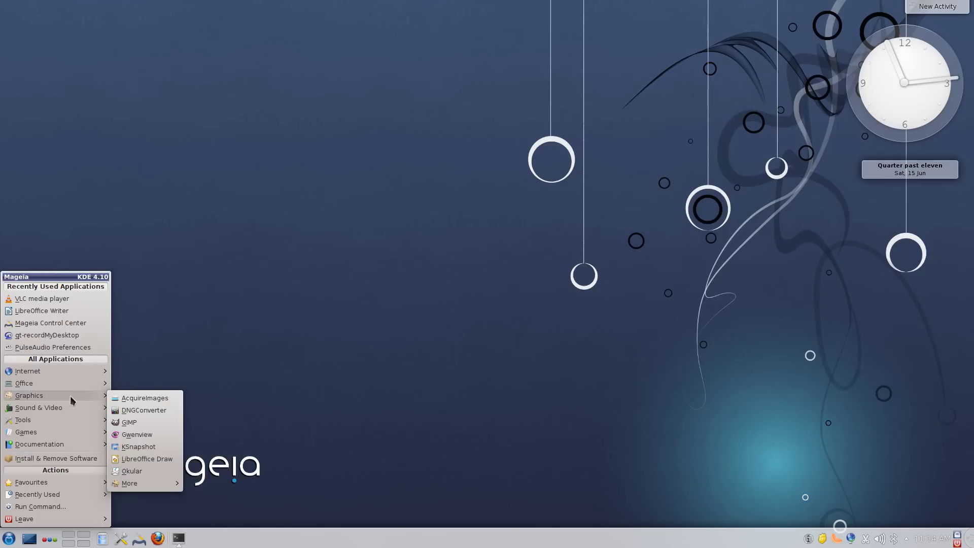
left_click(142, 286)
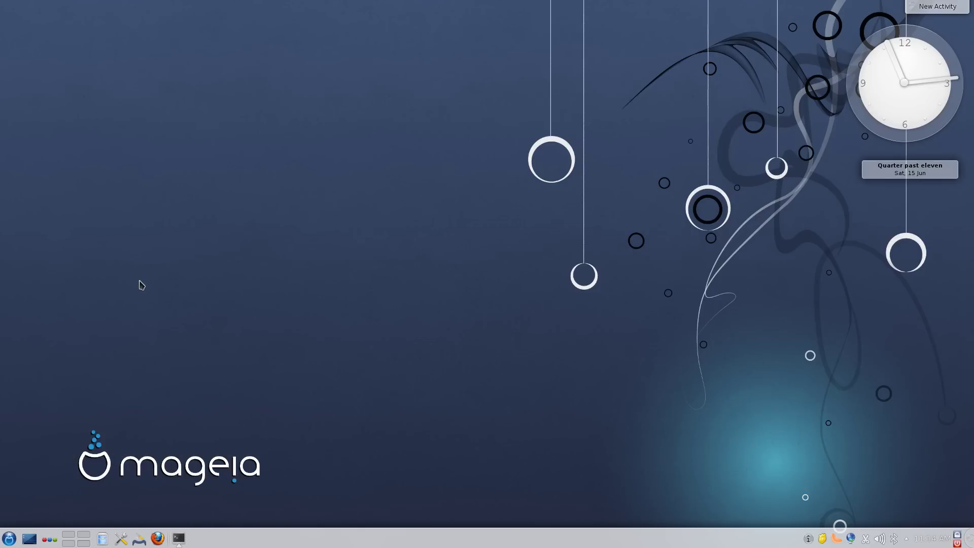
right_click(142, 285)
key("Escape")
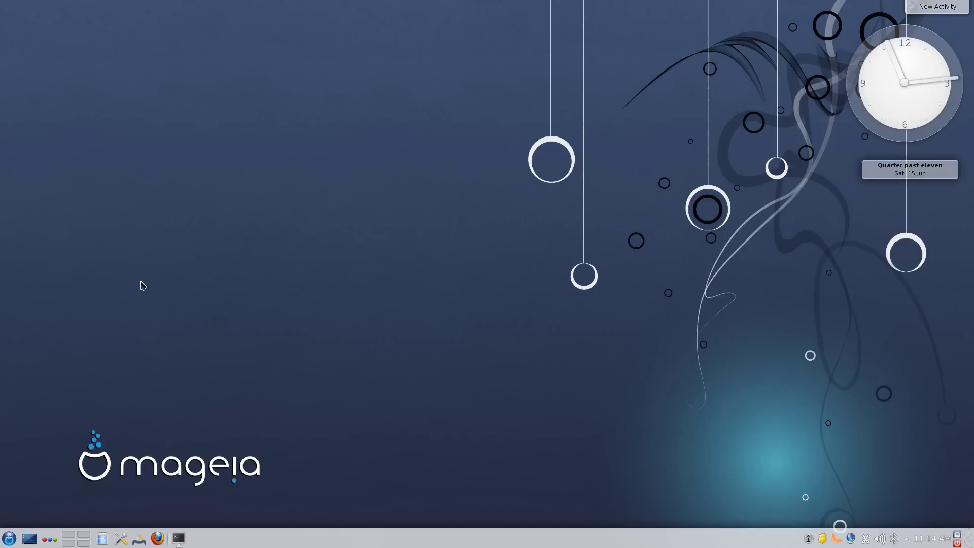